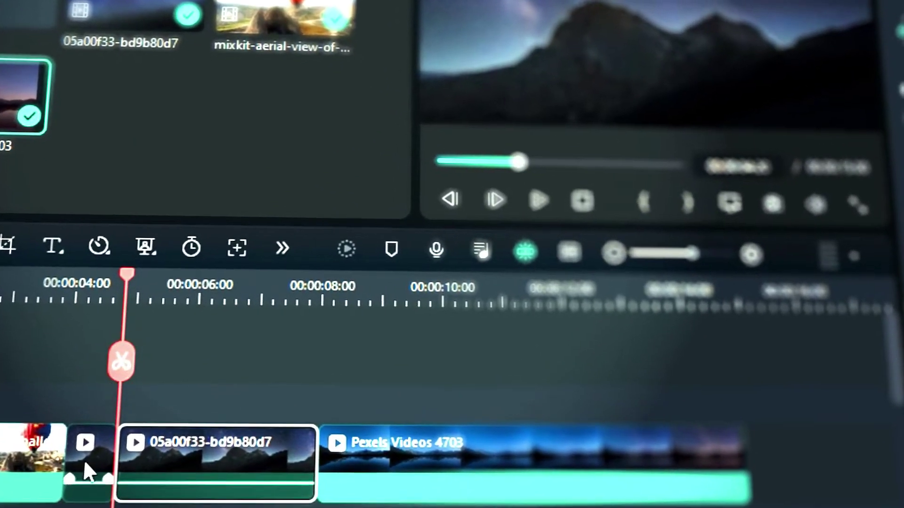
left_click_drag(96, 462, 30, 404)
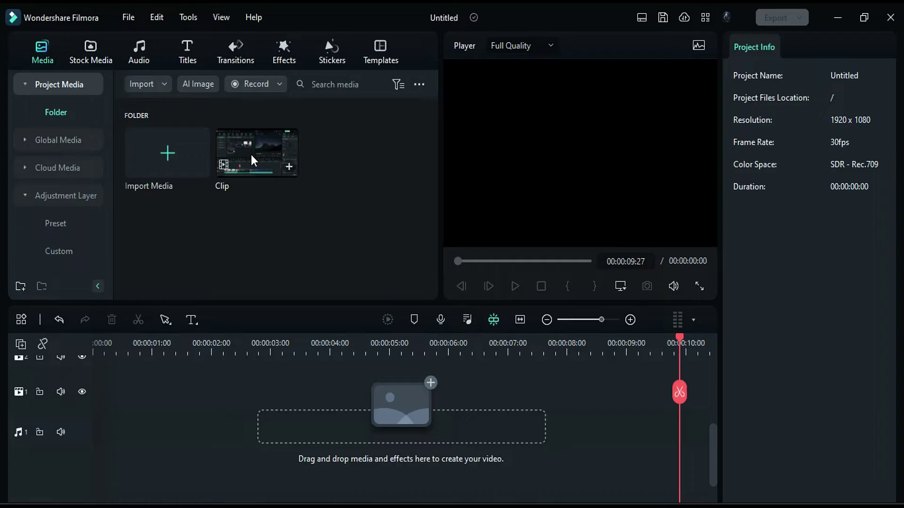
Place Clip at the start of video track 1 and set its vertical position to 110 px.
left_click_drag(250, 154, 95, 404)
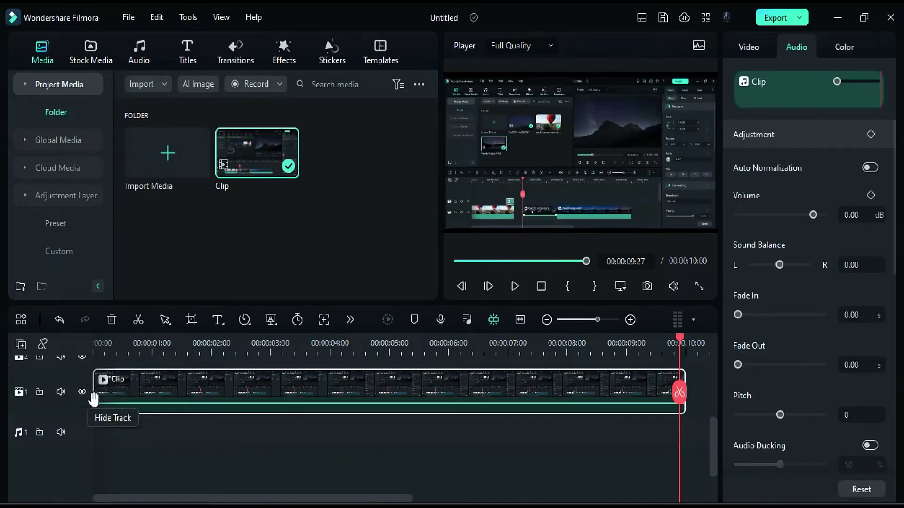
left_click(731, 51)
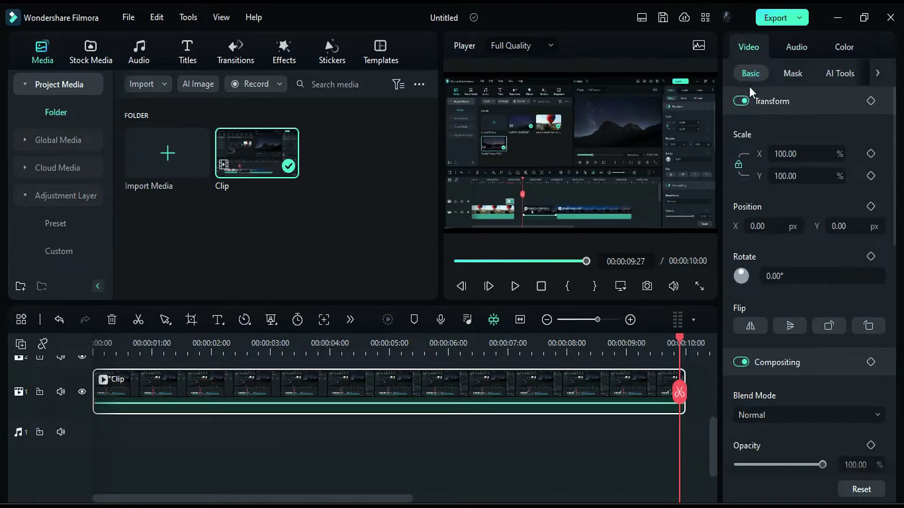
left_click(872, 229)
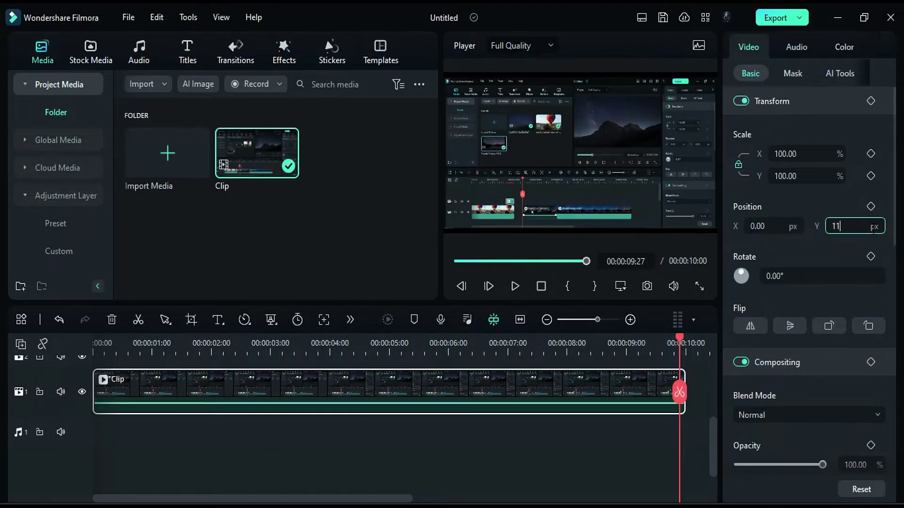
key("Return")
Add the BCC Cast Shadow effect from the Stylize category above the clip, stretched to the clip's full length.
left_click(274, 52)
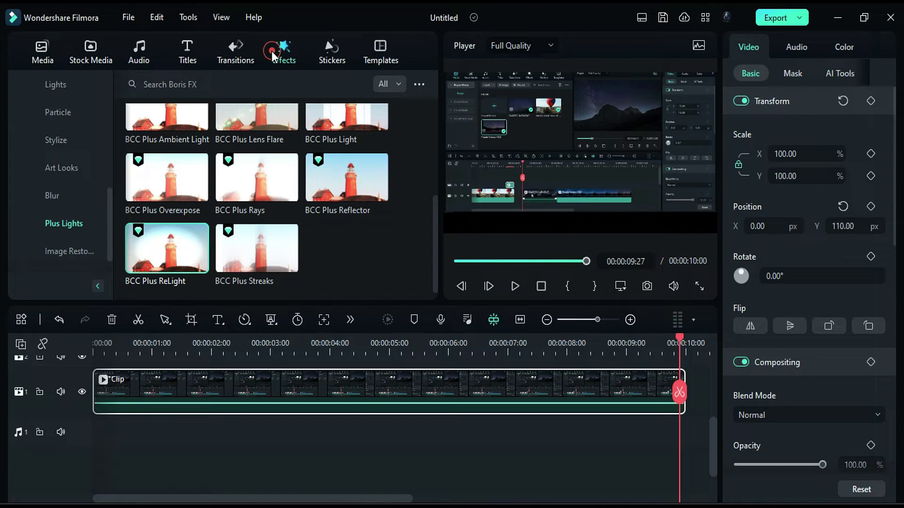
left_click(63, 144)
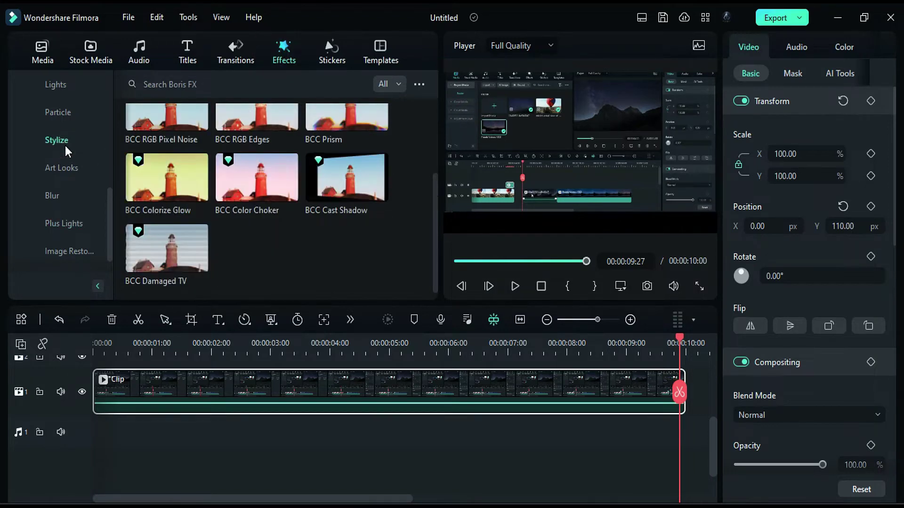
left_click_drag(347, 178, 87, 378)
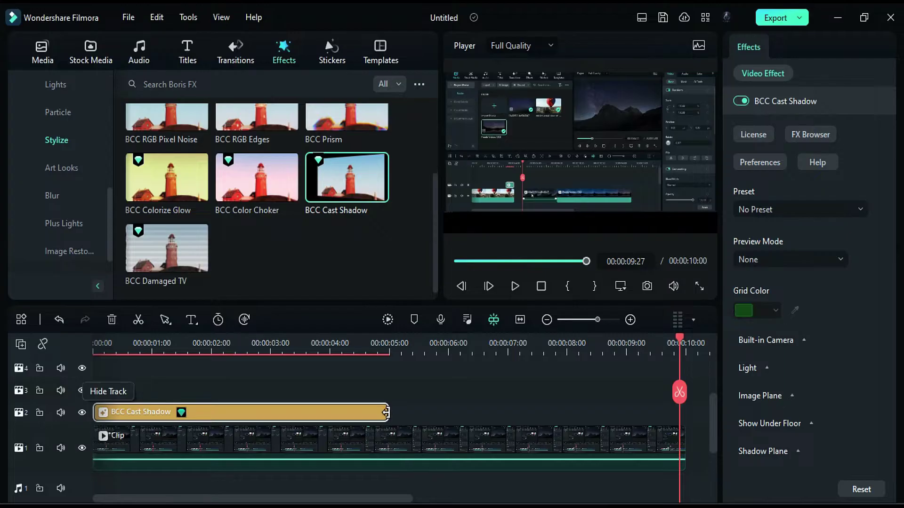
left_click_drag(386, 412, 687, 413)
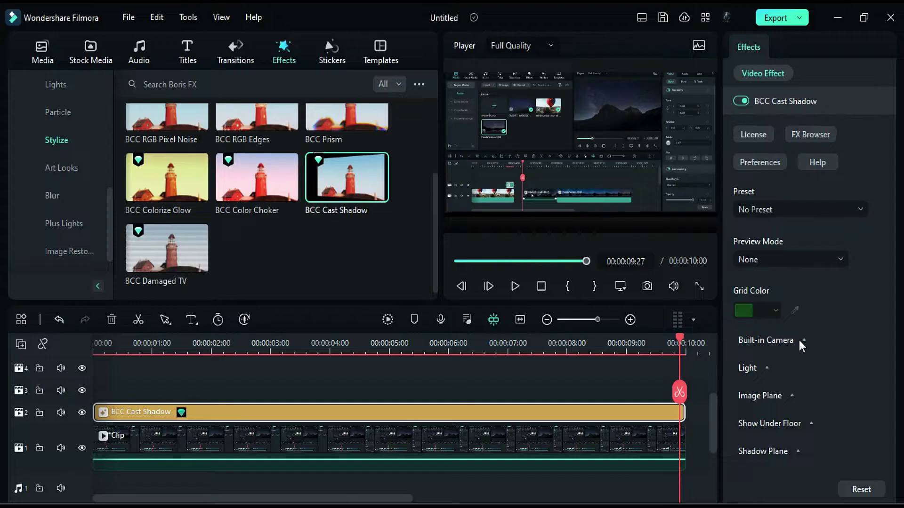
Keyframe the Cast Shadow's built-in camera at 00:00:00:00 with Orbit Radius 1.10, Orbit Tumble -32.50 and Orbit Spin 35.40.
left_click(800, 343)
scroll(810, 283, "down", 8)
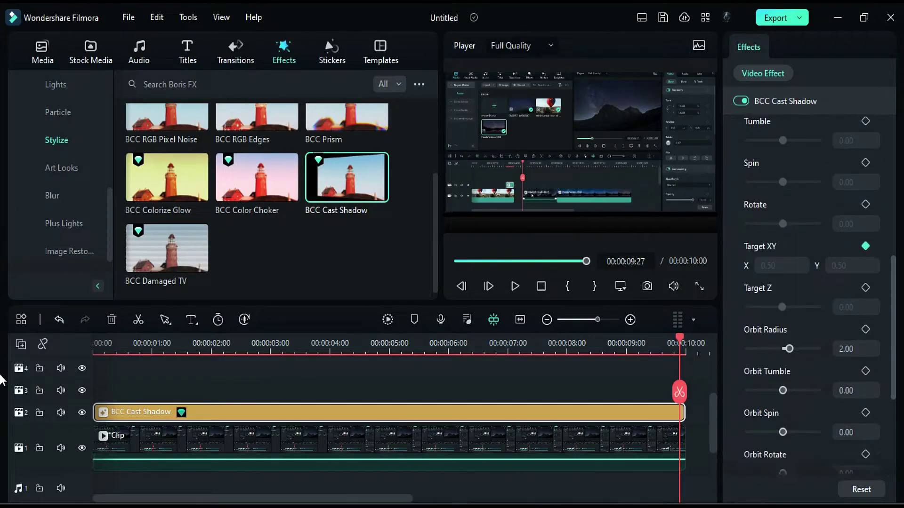
left_click_drag(681, 345, 91, 434)
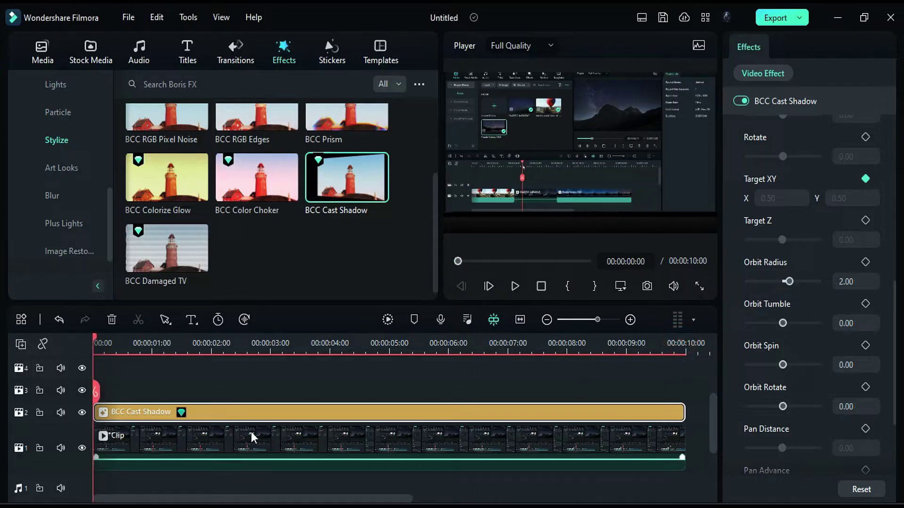
left_click(846, 282)
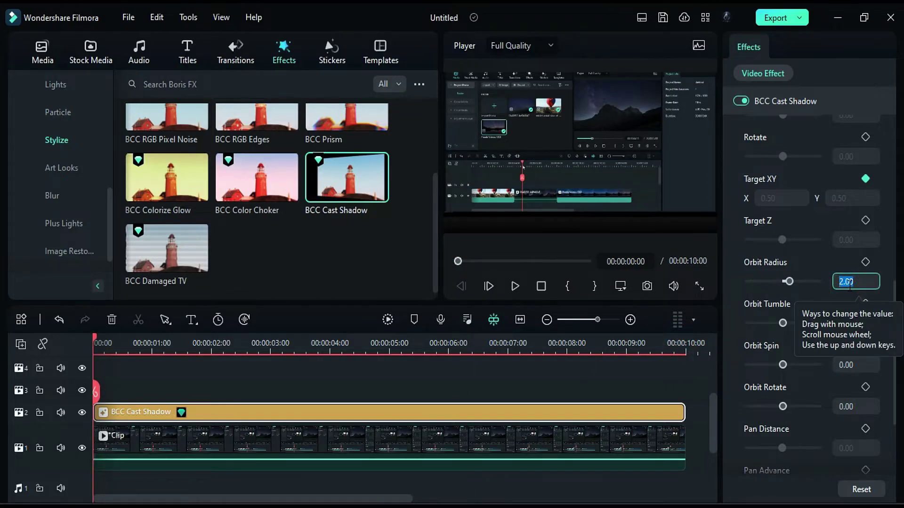
type("1.10")
key("Return")
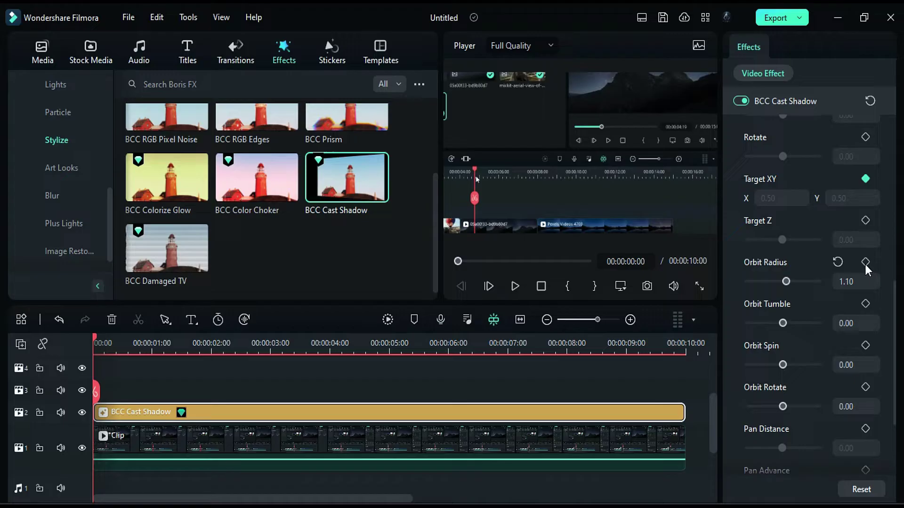
left_click(862, 324)
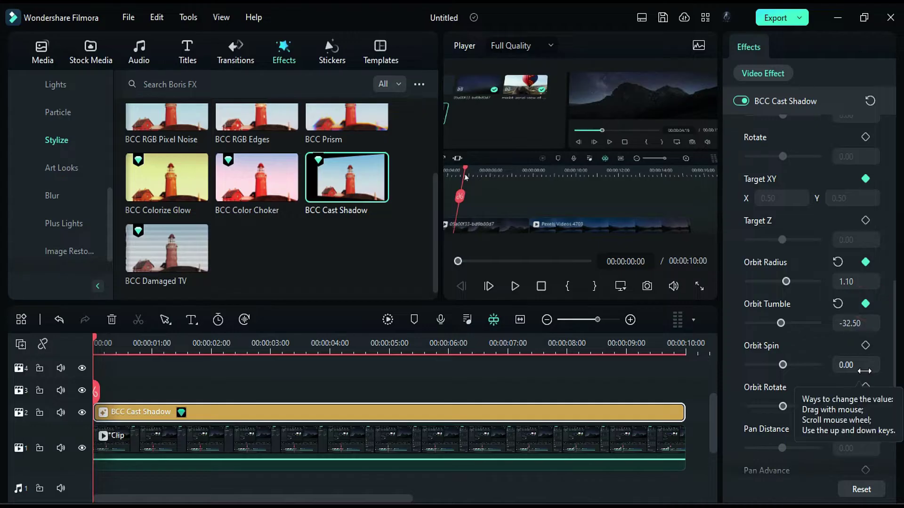
left_click(865, 369)
type("35.4")
key("Return")
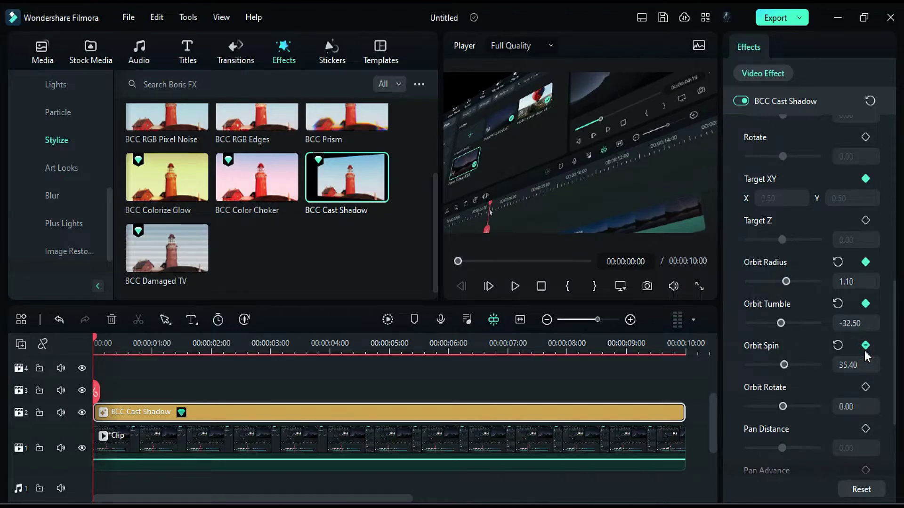
Keyframe the built-in camera at 00:00:03:00 with Orbit Radius 1.30, Orbit Tumble -9.90 and Orbit Spin 14.70.
left_click_drag(96, 391, 270, 391)
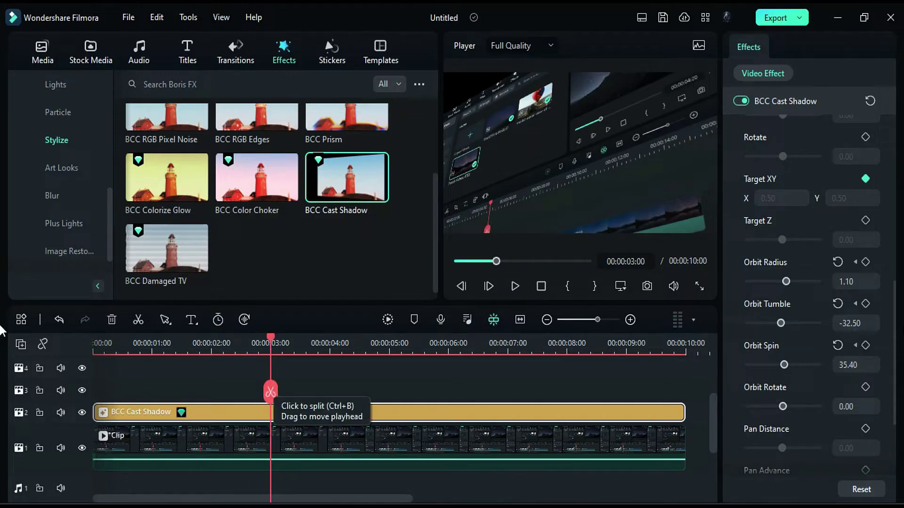
left_click(842, 281)
type("1")
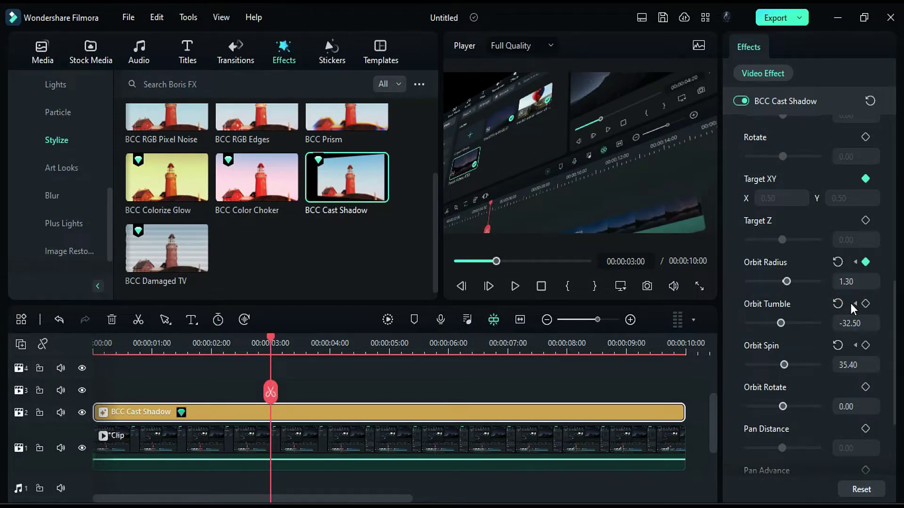
left_click(867, 321)
type("-")
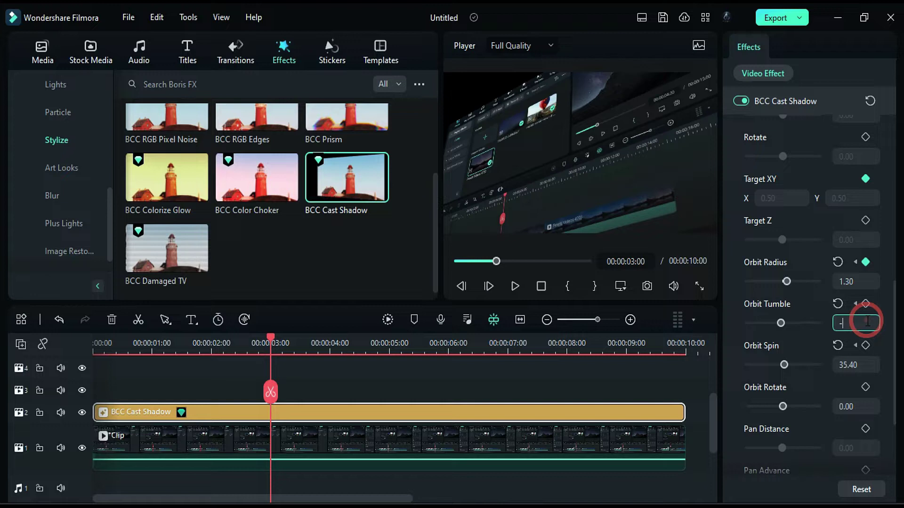
key("Return")
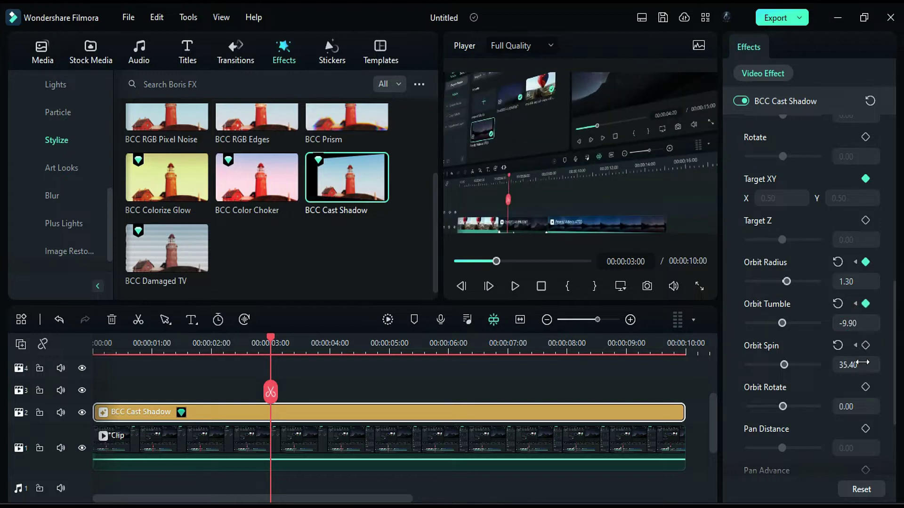
left_click(857, 365)
type("14.70")
key("Return")
Keyframe the built-in camera at 00:00:07:00 with Orbit Radius 1.10 and Orbit Spin -12.90.
left_click(507, 342)
left_click(871, 282)
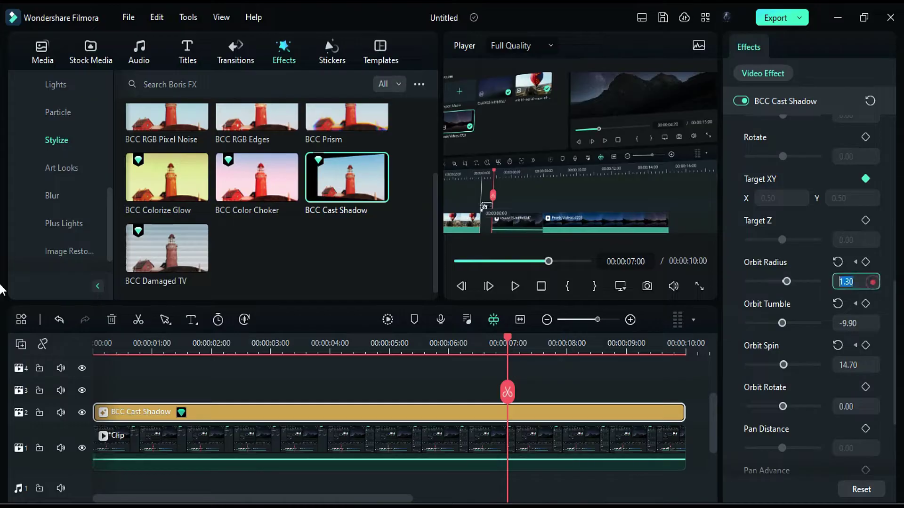
type("1.10")
key("Return")
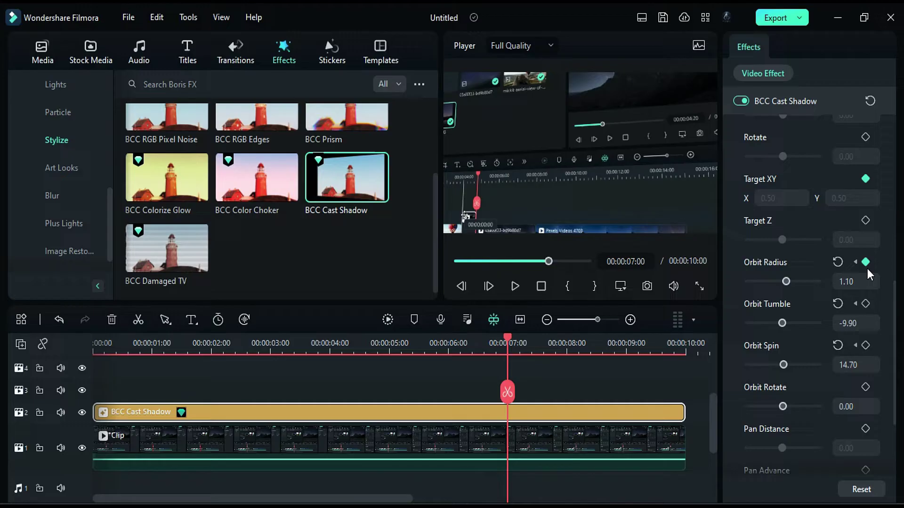
left_click(856, 365)
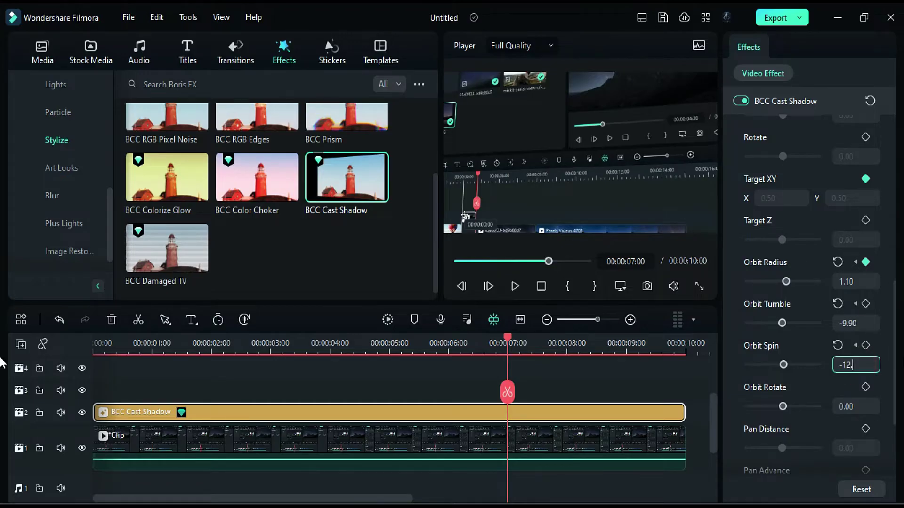
Keyframe the built-in camera at 00:00:09:28 with Orbit Radius 1.00, Orbit Tumble -20.90 and Orbit Spin -33.60.
left_click_drag(506, 500, 681, 500)
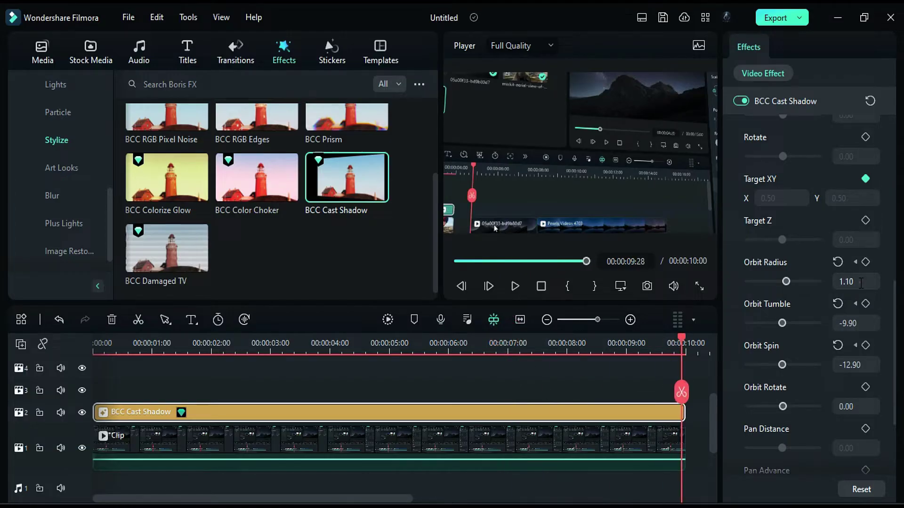
left_click(857, 281)
type("1.00")
key("Return")
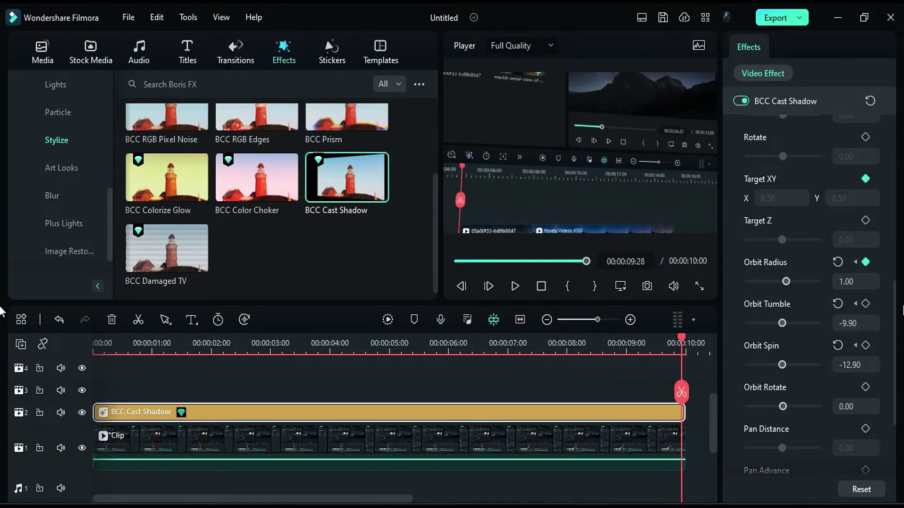
left_click(873, 323)
type("-20.90")
key("Return")
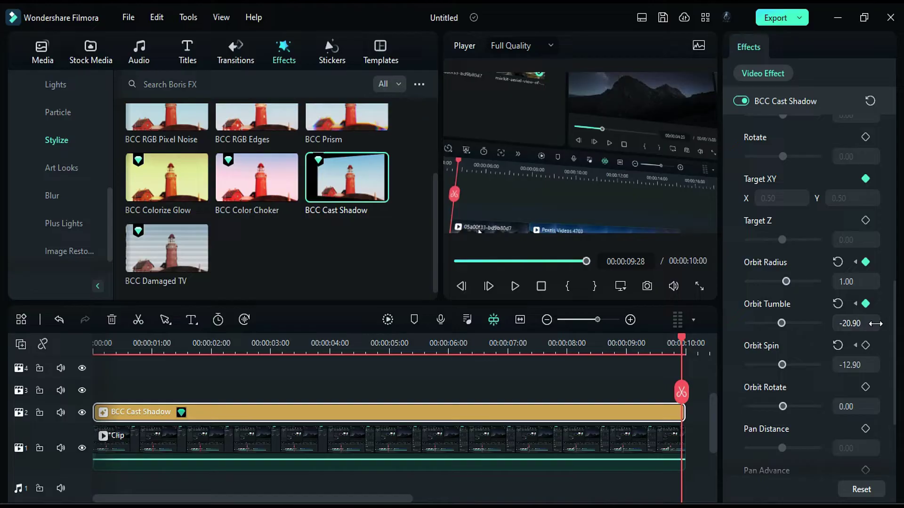
left_click(849, 365)
type("-33.60")
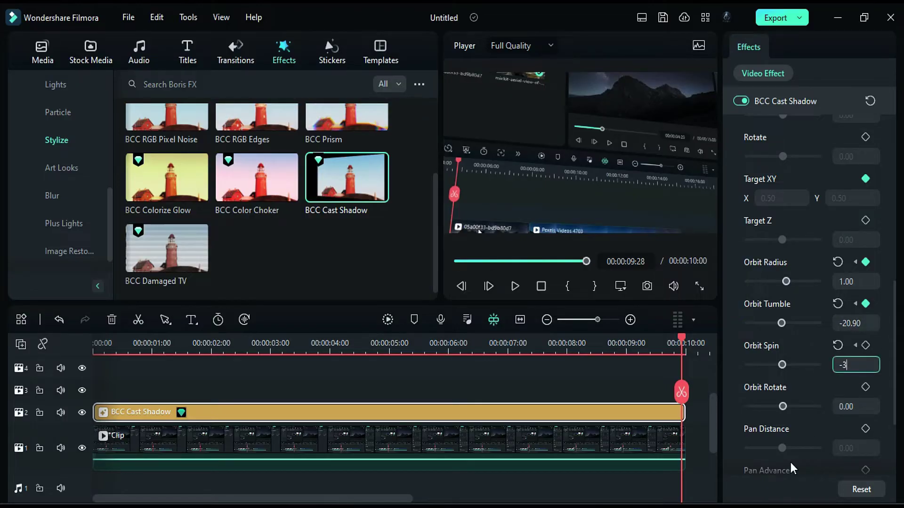
key("Return")
scroll(790, 463, "down", 3)
left_click_drag(203, 342, 679, 435)
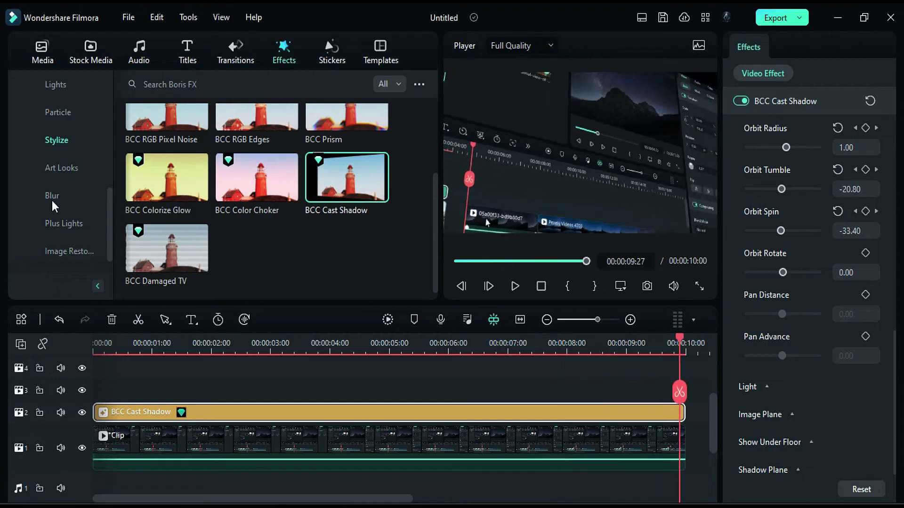
Add the BCC Unsharp Mask blur effect on track 3 across the clip's full length and set its Radius to 3.00.
left_click(52, 195)
left_click_drag(130, 229, 239, 416)
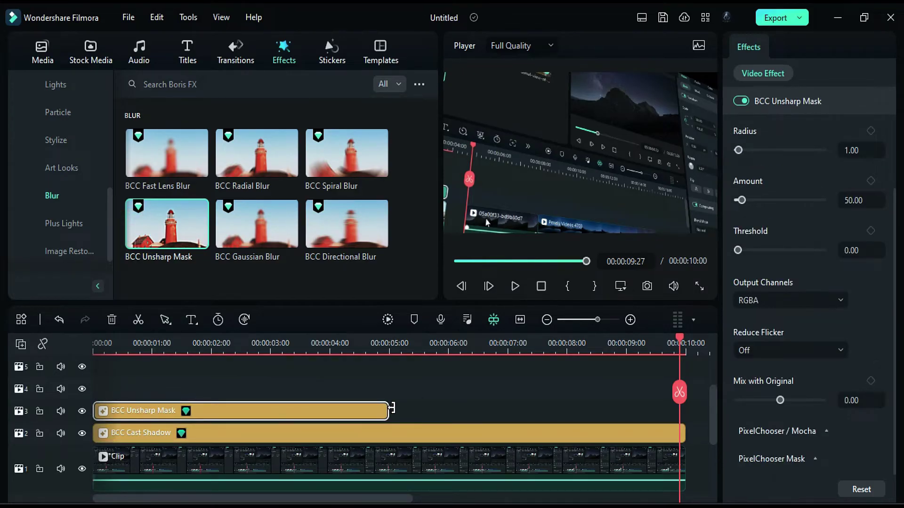
left_click_drag(390, 409, 685, 412)
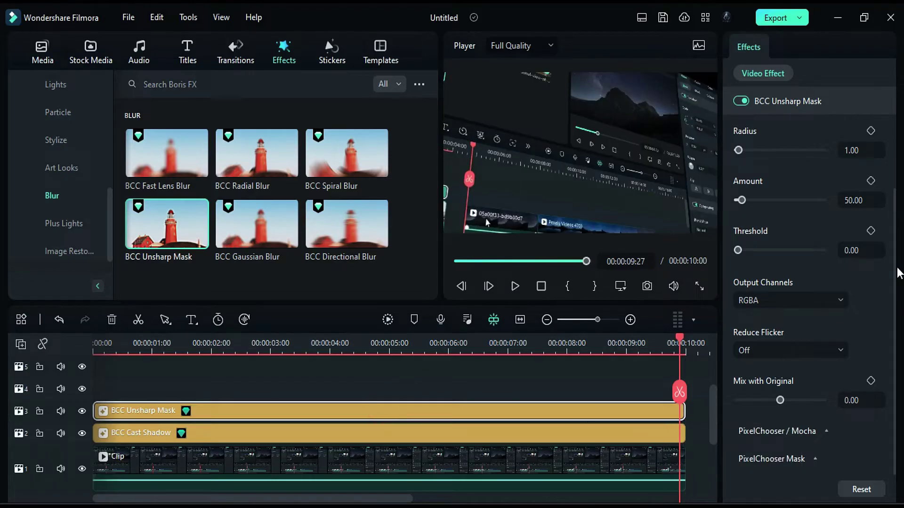
left_click_drag(895, 268, 895, 183)
left_click(870, 264)
type("3")
key("Return")
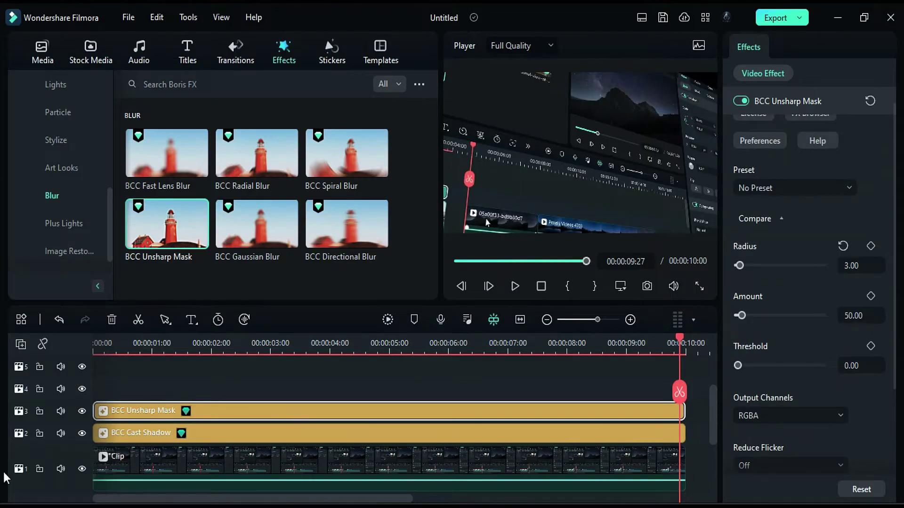
Add the preset adjustment layer on track 4 above the effects, stretched to the clip's full length.
left_click(42, 51)
left_click(86, 198)
left_click_drag(167, 153, 290, 391)
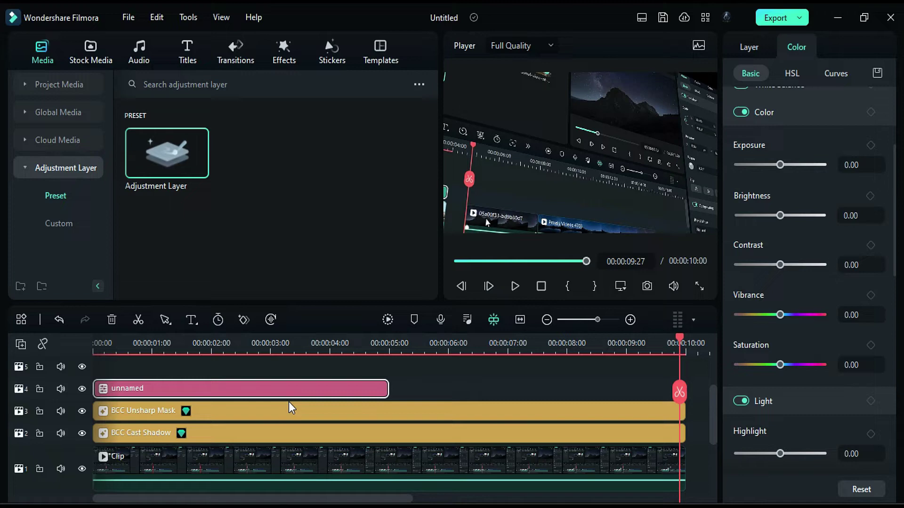
left_click_drag(389, 388, 683, 388)
Set the adjustment layer's Exposure to 28, Contrast to 41, Vibrance to -5 and Saturation to 41.
left_click(857, 167)
type("2")
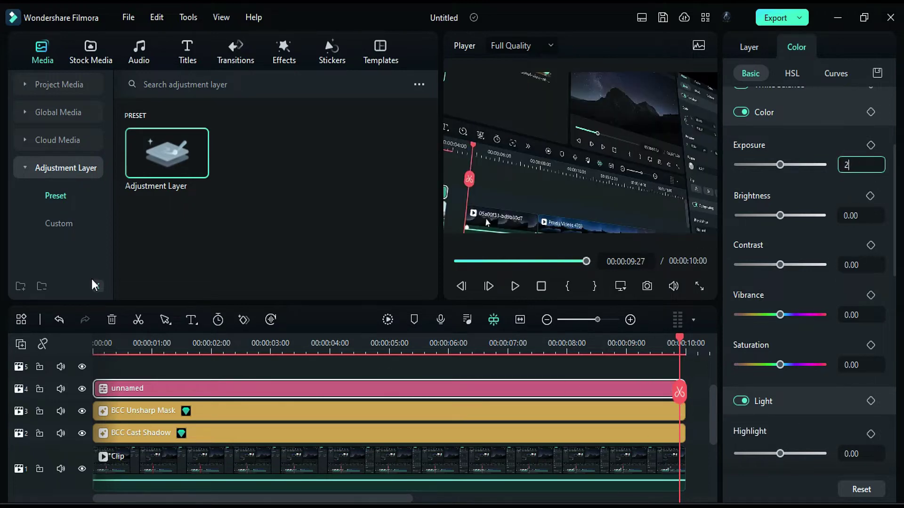
type("8")
key("Return")
left_click(856, 265)
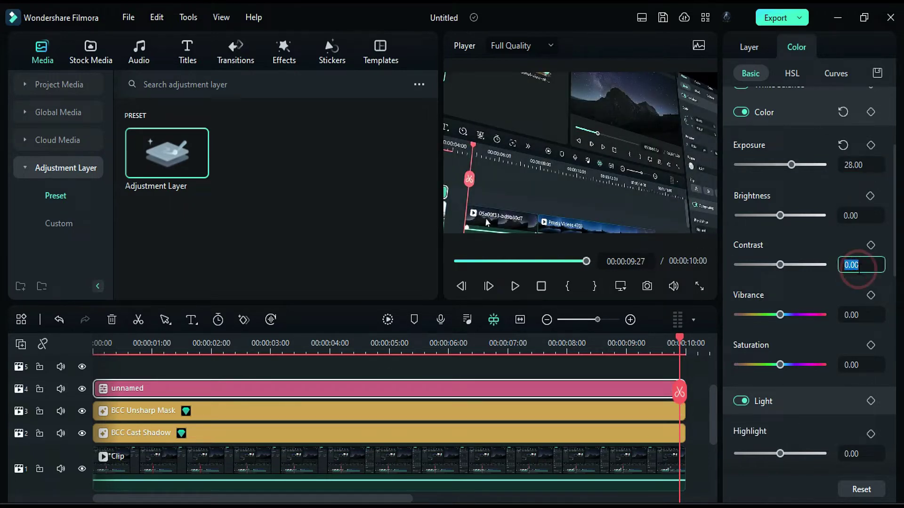
type("41")
key("Return")
left_click(873, 311)
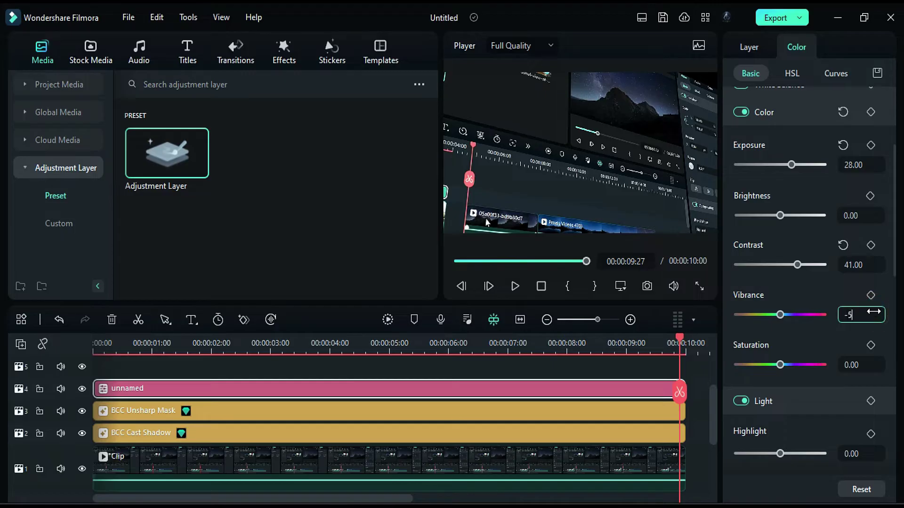
left_click(861, 362)
type("41")
key("Return")
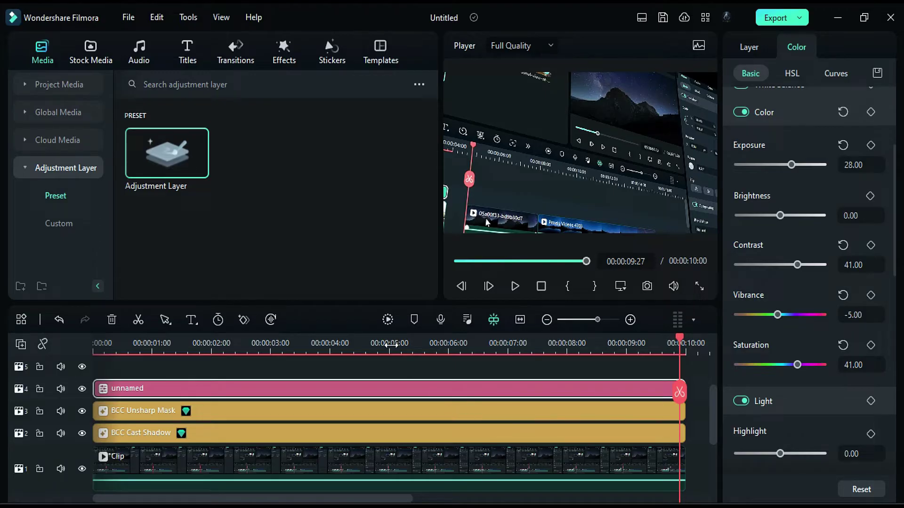
Add the BCC Fast Lens Blur effect on track 5 across the clip's full length and set its Iris Scale to 3.00.
left_click(285, 54)
mouse_move(162, 141)
left_mouse_down()
mouse_move(131, 297)
mouse_move(101, 371)
left_mouse_up()
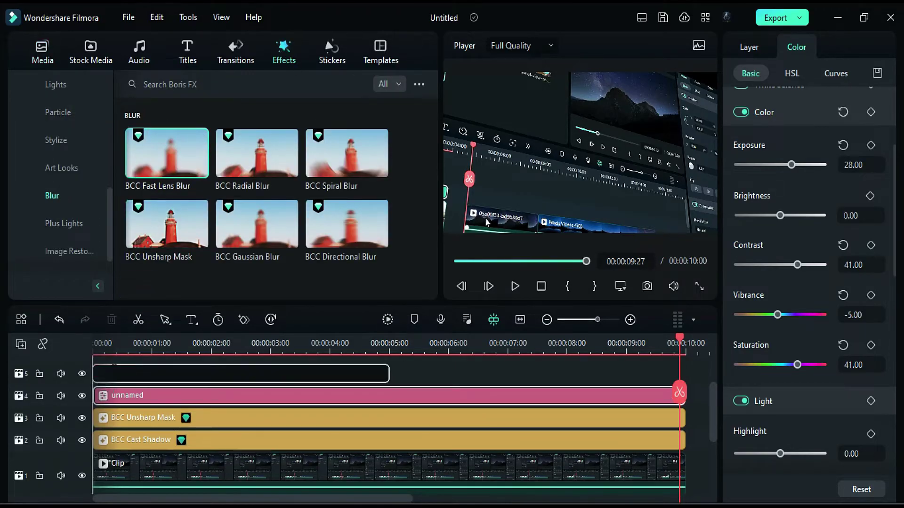
left_click_drag(392, 375, 629, 397)
mouse_move(388, 370)
left_mouse_down()
mouse_move(681, 391)
mouse_move(83, 380)
left_mouse_up()
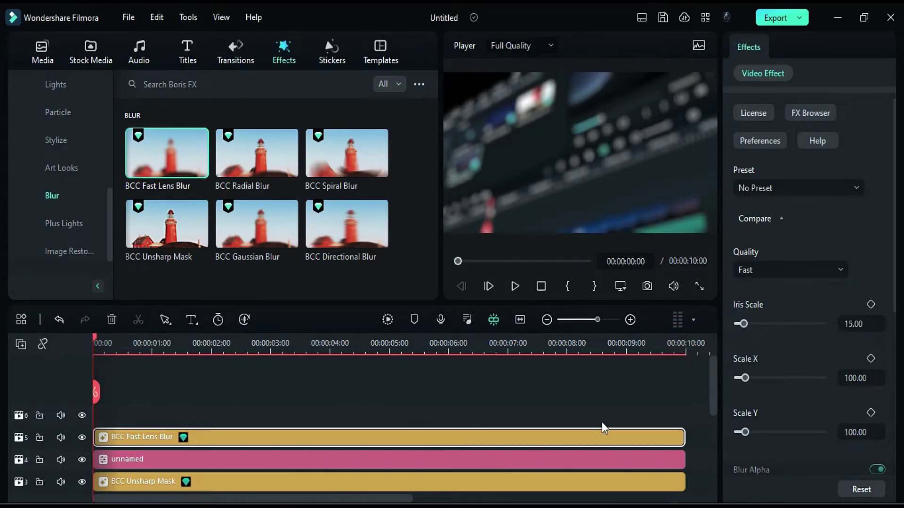
left_click(875, 324)
type("3")
key("Return")
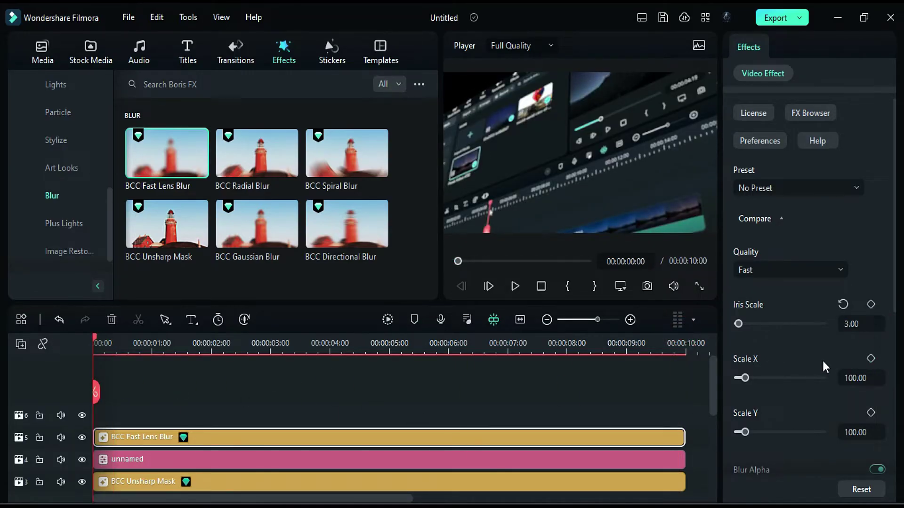
Turn on the PixelChooser of BCC Fast Lens Blur and launch its Mocha mask editor.
left_click_drag(893, 270, 894, 432)
left_click(813, 438)
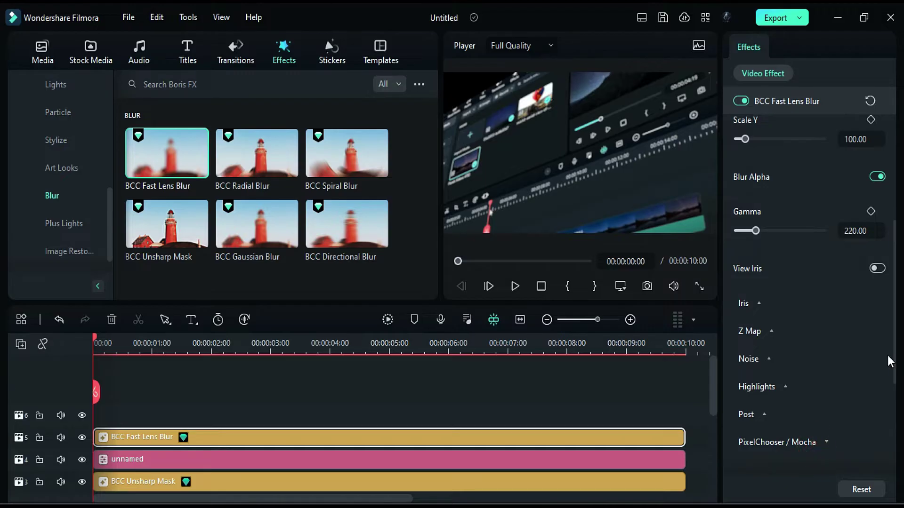
left_click_drag(888, 360, 889, 434)
left_click(823, 318)
left_click(814, 363)
left_click(813, 387)
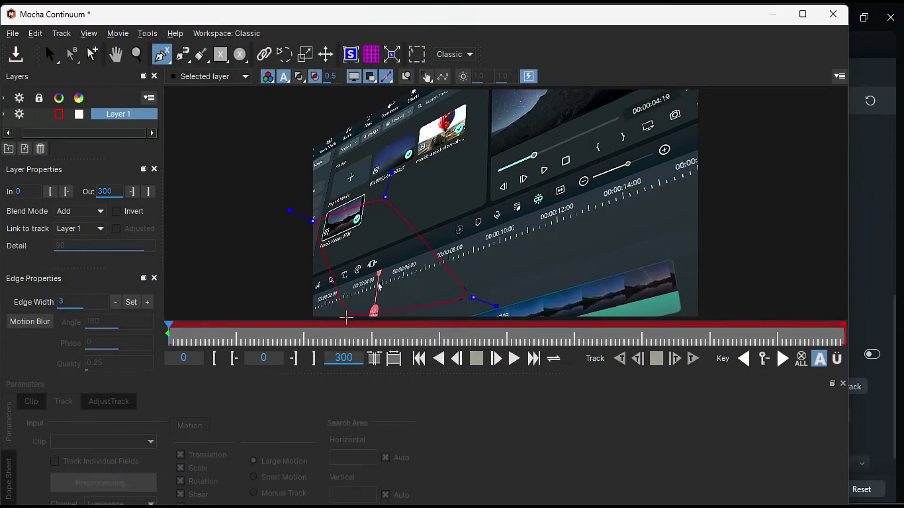
Draw a closed spline mask around the playhead area in the lower-left part of the video frame.
left_click(290, 303)
left_click(312, 221)
mouse_move(473, 298)
left_mouse_down()
mouse_move(462, 296)
mouse_move(469, 298)
left_mouse_up()
left_click_drag(392, 172, 390, 179)
left_click_drag(294, 203, 299, 208)
left_click_drag(269, 316, 282, 310)
Reshape the spline mask into a nearly circular area extending past the frame's lower-left corner.
scroll(377, 314, "down", 3)
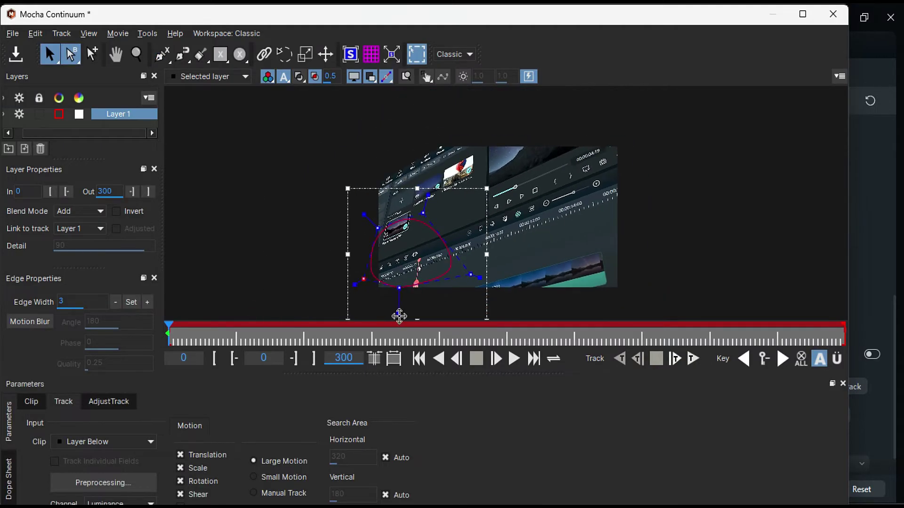
left_click_drag(399, 315, 399, 304)
left_click_drag(471, 276, 452, 278)
left_click_drag(399, 289, 396, 315)
left_click_drag(452, 278, 454, 278)
left_click_drag(469, 187, 501, 169)
left_click_drag(429, 172, 419, 194)
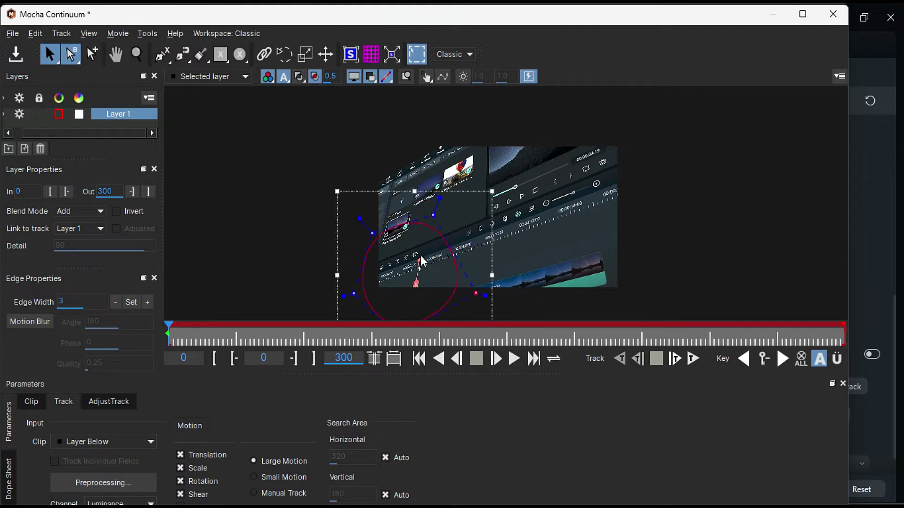
Animate the spline mask by resizing it at frame 90, about frame 210 and the final frame 300.
left_click_drag(182, 344, 371, 349)
left_click_drag(492, 191, 516, 192)
left_click_drag(336, 192, 336, 179)
left_click_drag(336, 290, 345, 289)
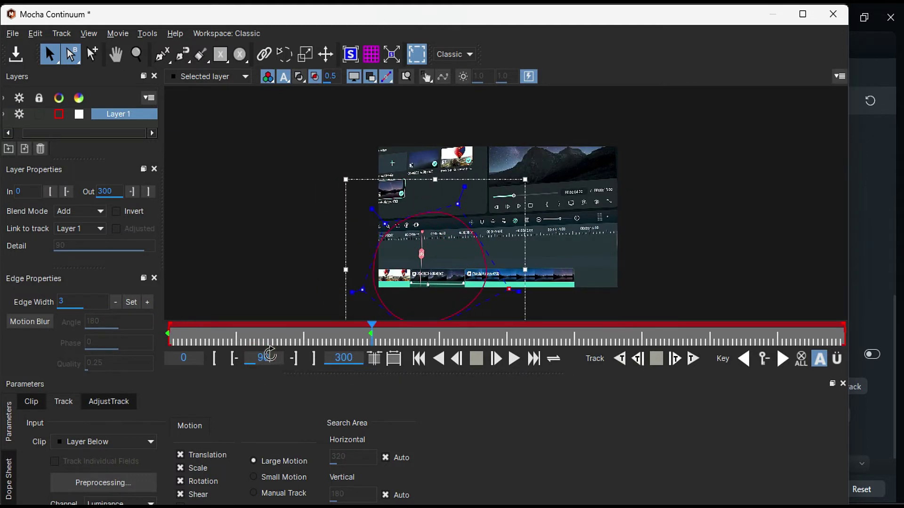
left_click_drag(266, 354, 323, 354)
left_click_drag(345, 248, 336, 248)
left_click_drag(642, 343, 844, 343)
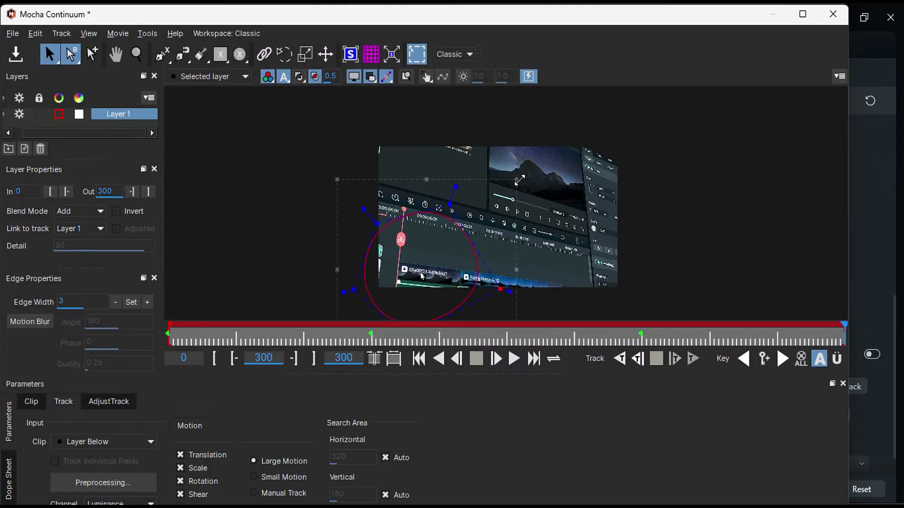
left_click_drag(515, 179, 525, 173)
Save the Mocha mask project and close Mocha to return to the video editor.
left_click(15, 54)
left_click(13, 33)
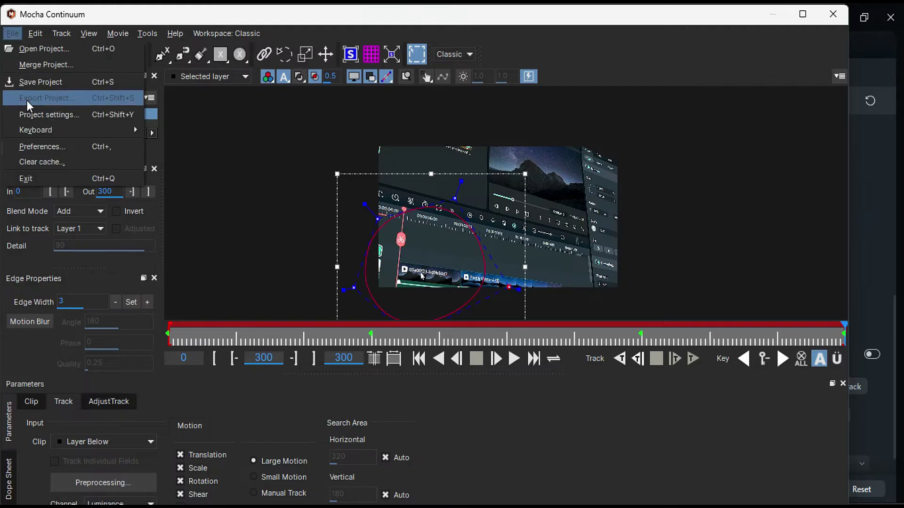
left_click(26, 100)
left_click(339, 335)
left_click(482, 260)
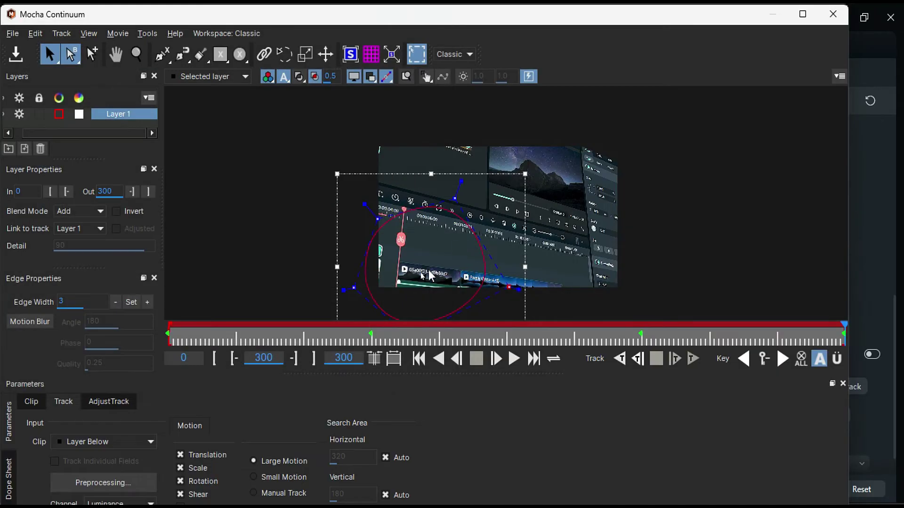
left_click(837, 20)
Invert the Mocha spline mask of BCC Fast Lens Blur and set its Feather to 96.00.
scroll(824, 363, "down", 1)
scroll(824, 363, "up", 1)
left_click_drag(890, 339, 891, 357)
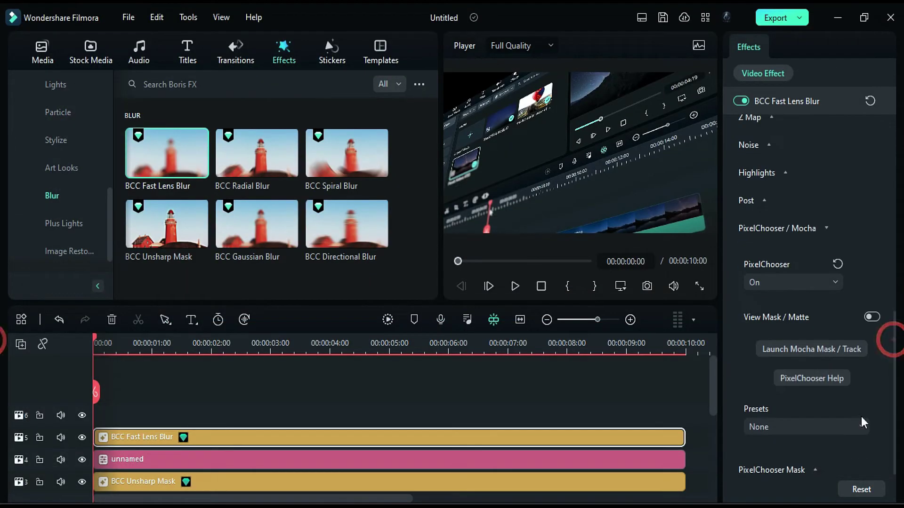
left_click(789, 466)
scroll(890, 283, "down", 5)
left_click(871, 290)
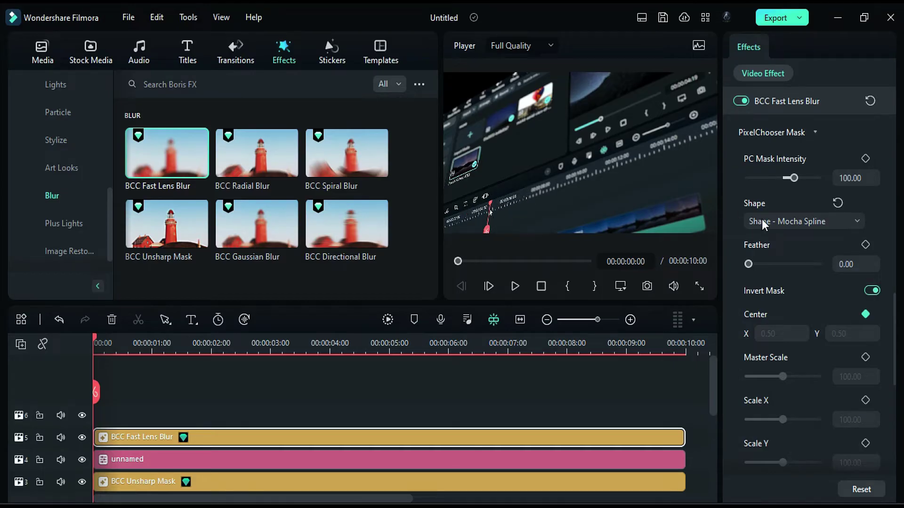
left_click(840, 271)
type("96")
key("Return")
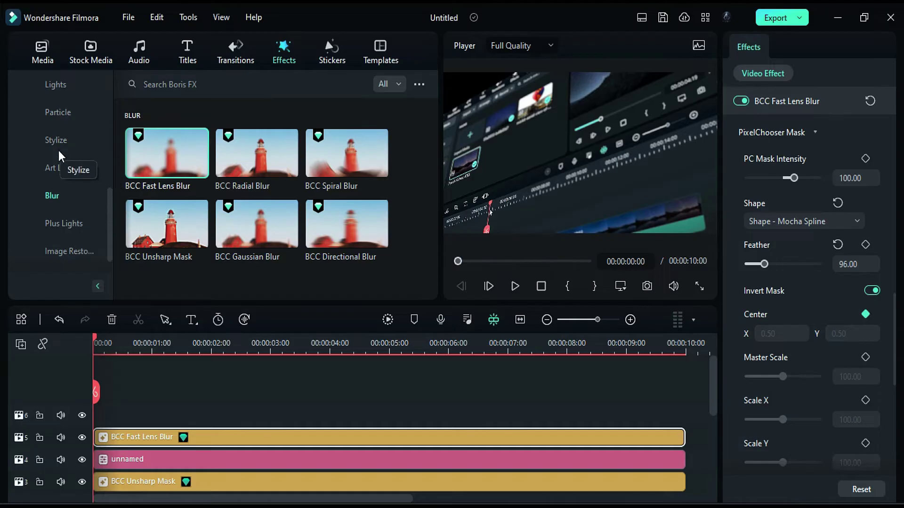
Apply the BCC Plus ReLight effect to the clip on track 1 and set its mask shape to Ellipse.
left_click(64, 223)
scroll(423, 214, "down", 3)
left_click_drag(440, 220, 445, 304)
scroll(266, 380, "down", 3)
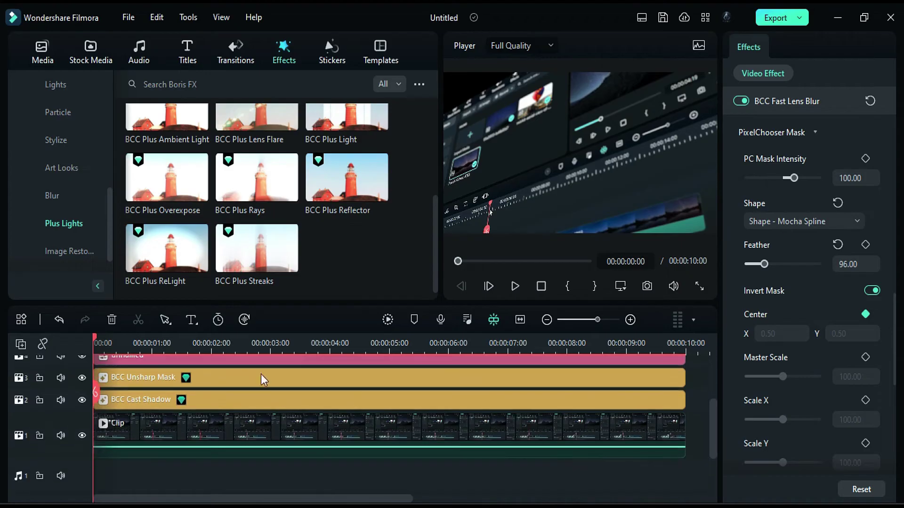
left_click_drag(176, 254, 172, 436)
scroll(846, 325, "down", 3)
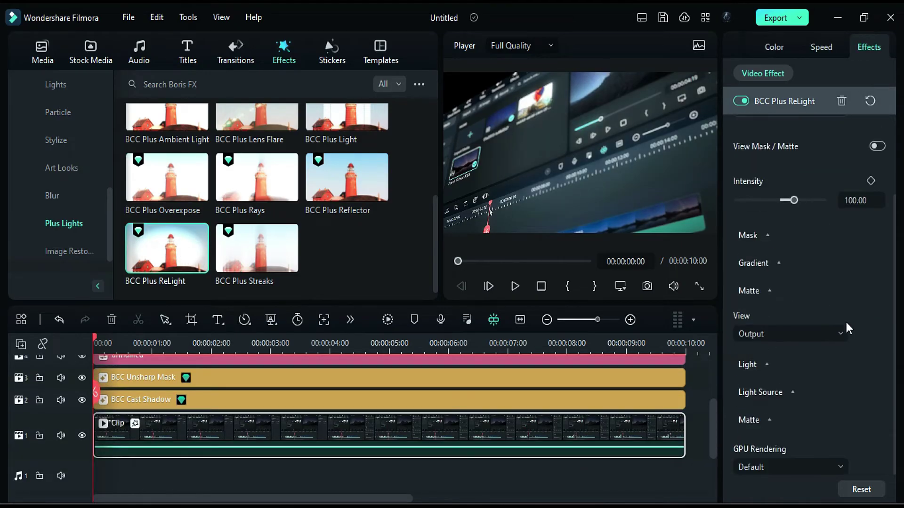
left_click(766, 236)
left_click(781, 281)
left_click(784, 345)
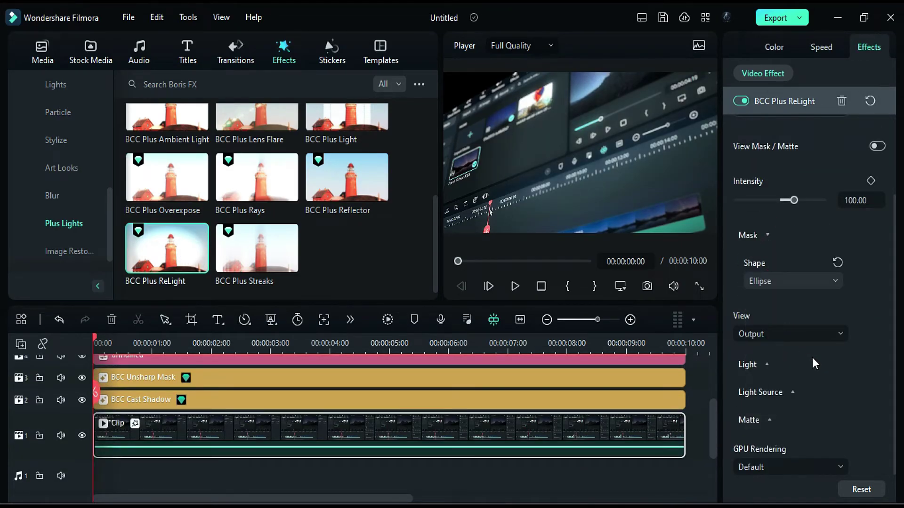
Set the ReLight light's Brightness to 80, Displacement to -100, and Blur X and Blur Y to 0 with their gang off.
left_click(761, 365)
scroll(883, 306, "down", 3)
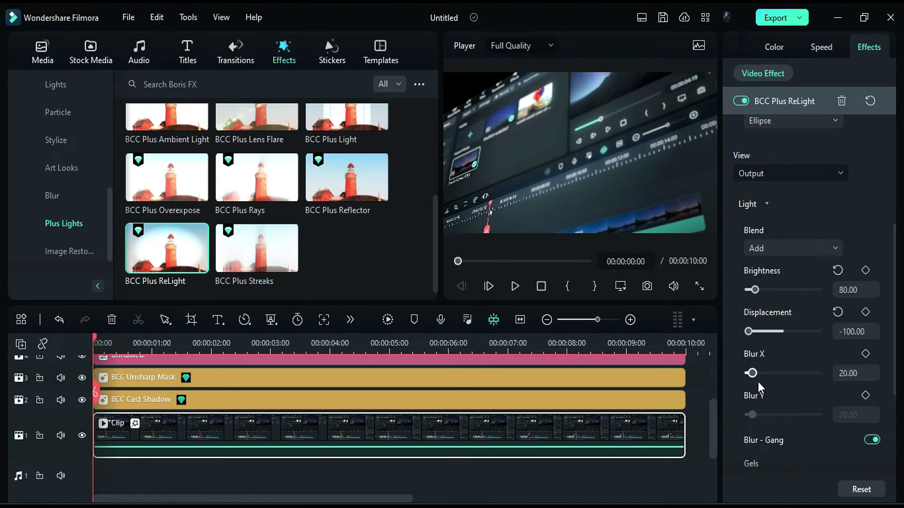
left_click_drag(749, 374, 746, 373)
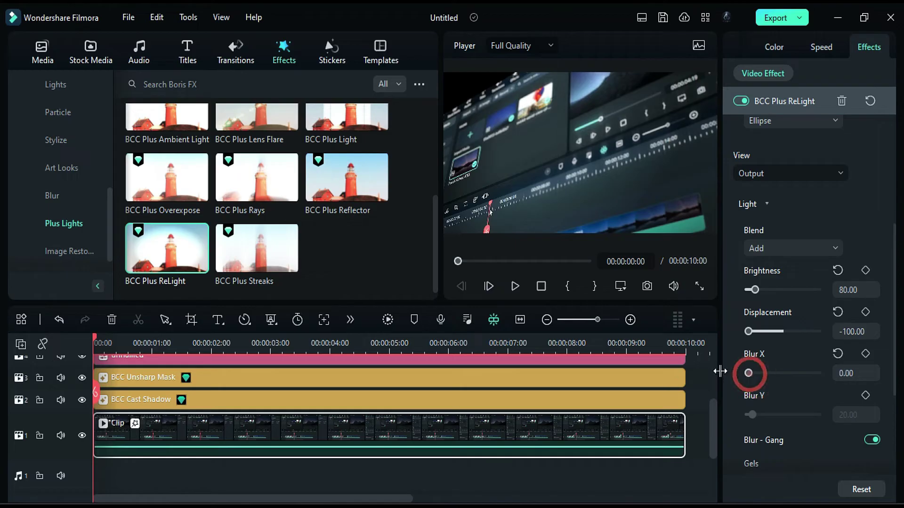
left_click(872, 440)
left_click_drag(752, 415, 748, 414)
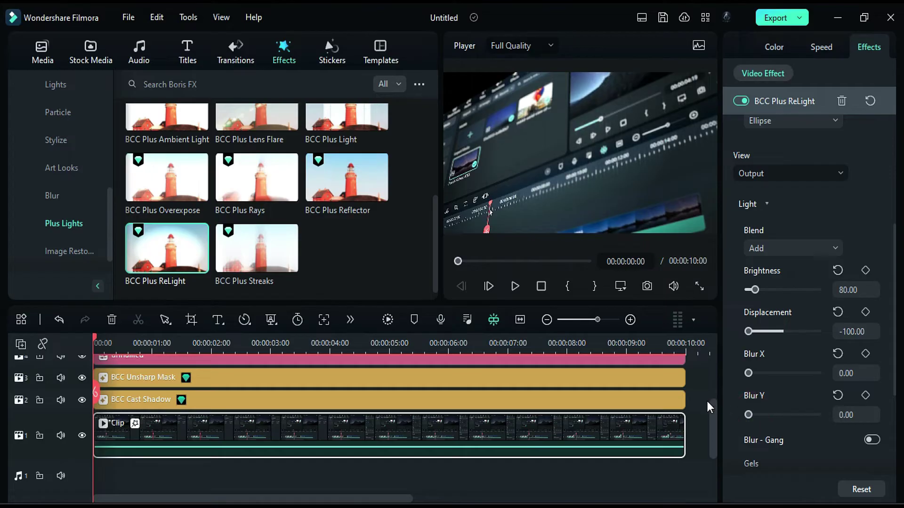
Change the ReLight light color to a custom pale yellow.
scroll(749, 457, "down", 2)
scroll(798, 415, "down", 2)
left_click(772, 357)
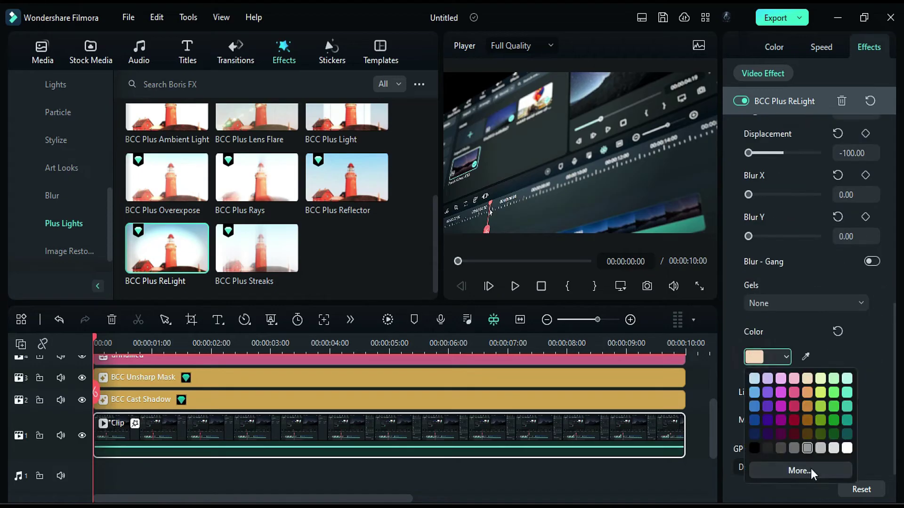
left_click(810, 468)
left_click(565, 209)
left_click(541, 371)
Set the ReLight light source's Aspect to 86, Radius to 75, Falloff Radius to 43.90 and Falloff to 0.
scroll(823, 320, "down", 3)
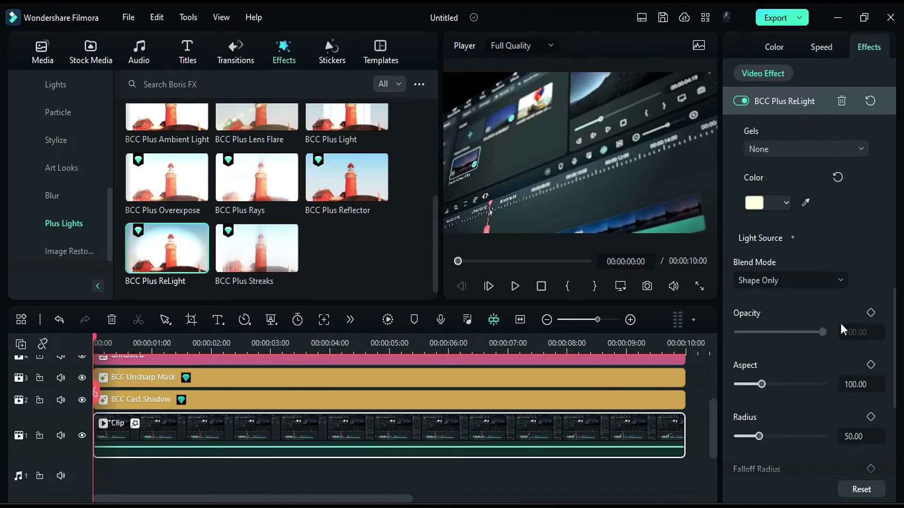
left_click(849, 385)
type("86")
key("Return")
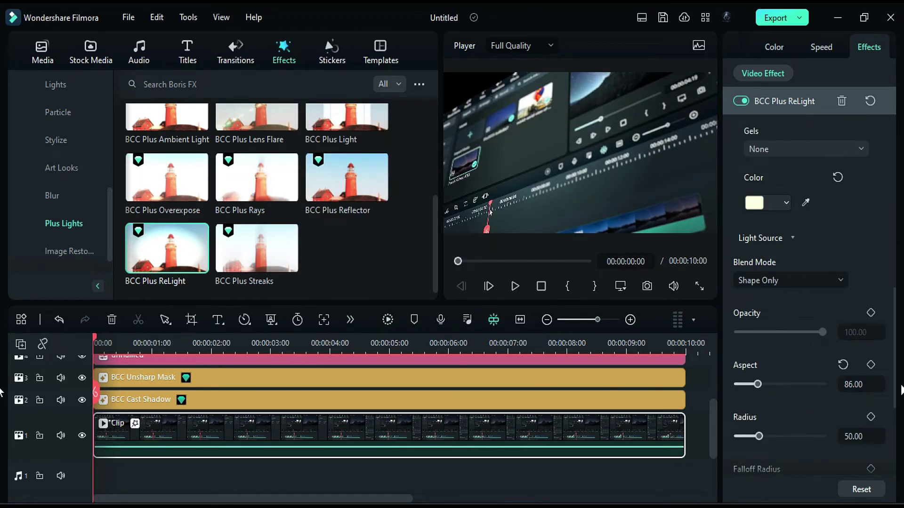
left_click(861, 438)
type("75")
key("Return")
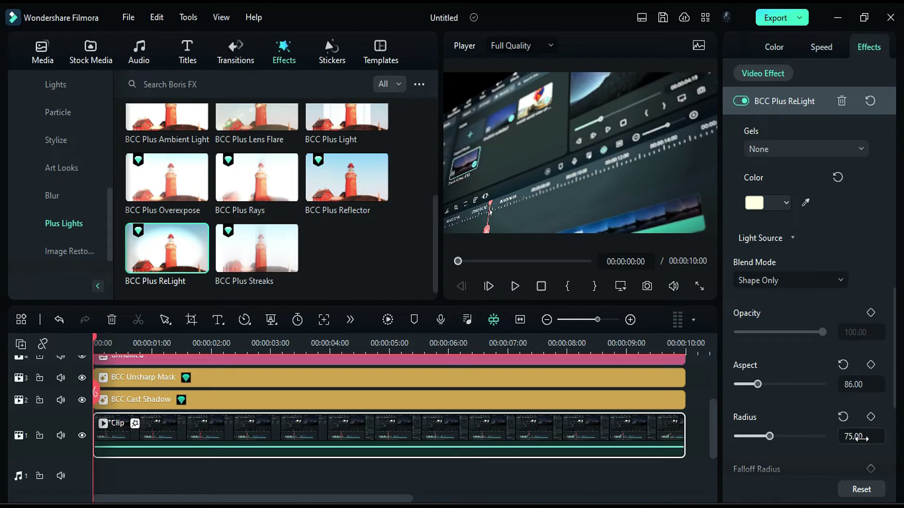
left_click_drag(896, 367, 896, 417)
left_click(864, 329)
type("43.90")
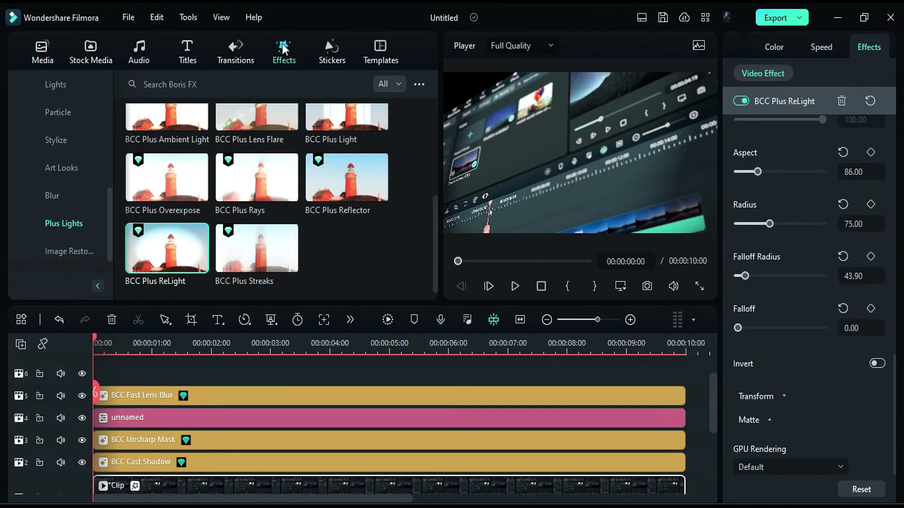
Add the favorite Auto Enhance effect on track 6 and stretch it to the clip's full length.
left_click(283, 49)
left_click_drag(167, 224, 97, 384)
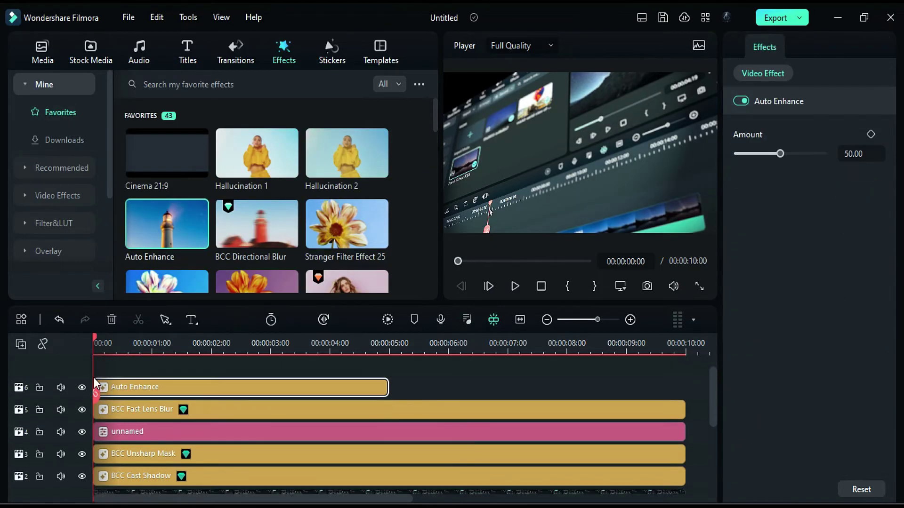
left_click_drag(387, 387, 685, 386)
Render the timeline preview and play back the finished screen-recording clip.
left_click(387, 320)
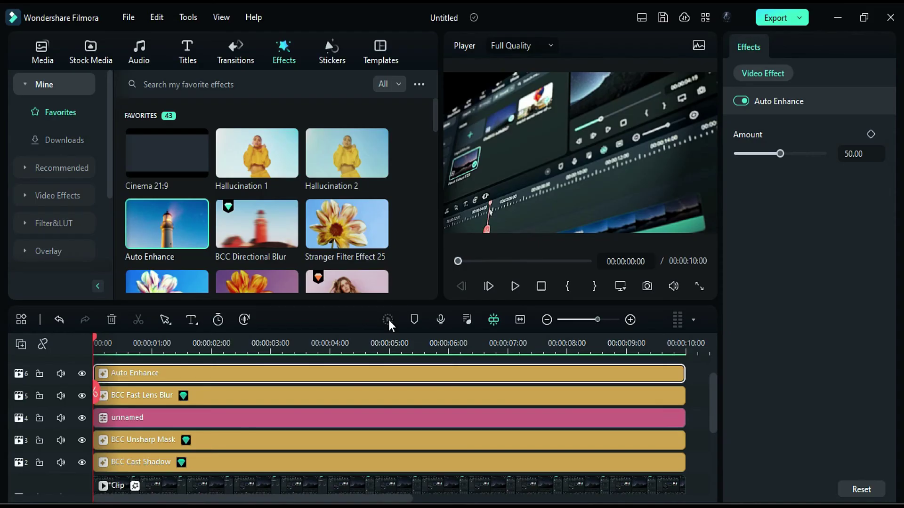
left_click(516, 285)
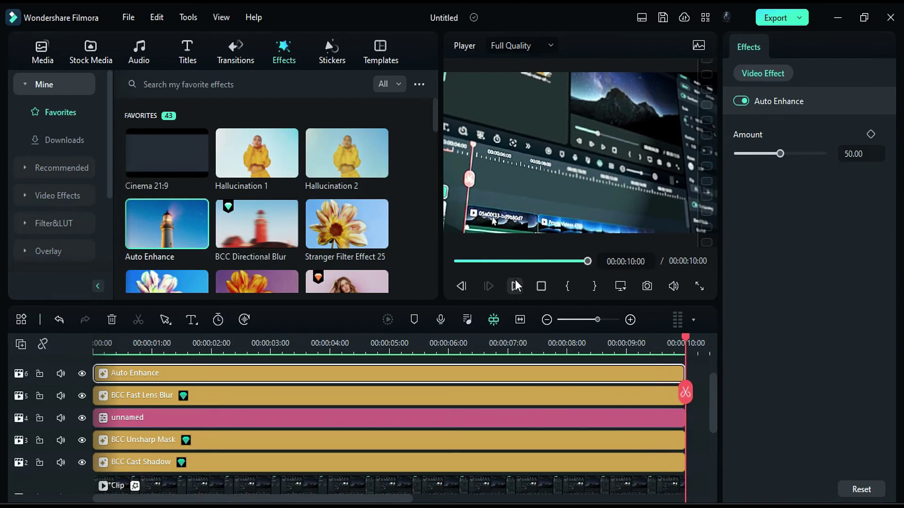
Replace the track 1 clip with baume-93826 under the same effects, and render and play back the preview.
left_click(335, 474)
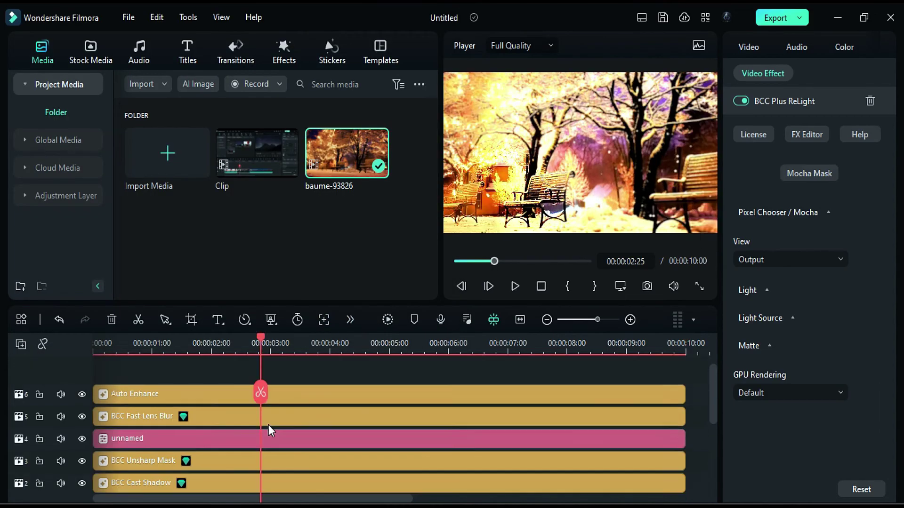
left_click(387, 319)
left_click(515, 286)
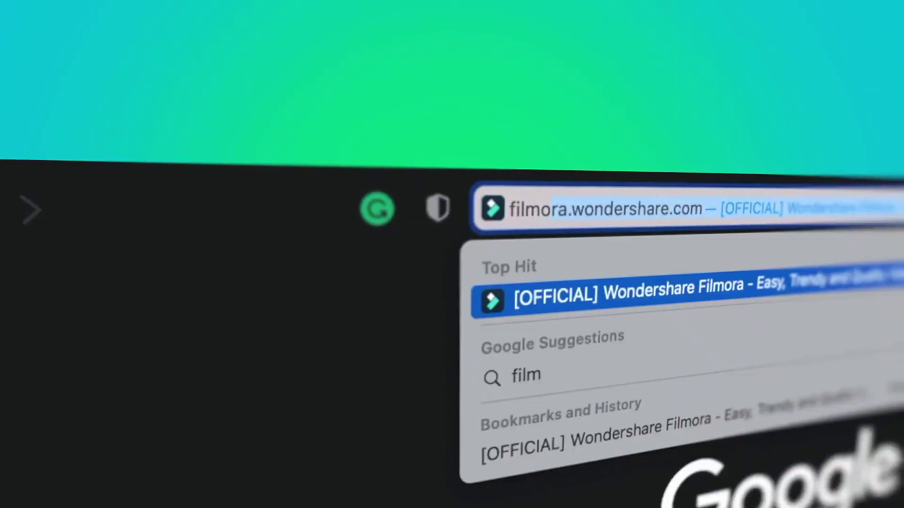
type("ora.wondershar")
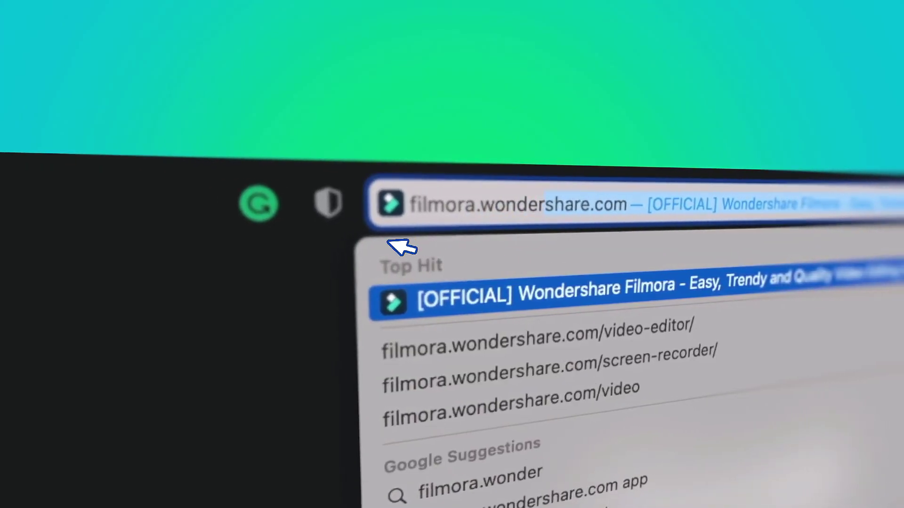